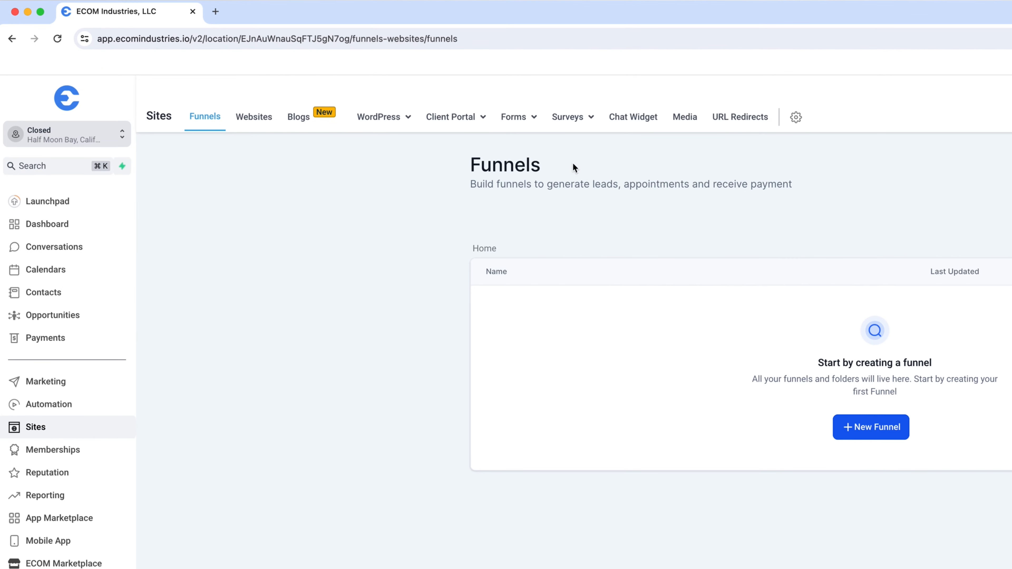
# Create a new form in the form builder and rename it Form 101.
pyautogui.click(443, 107)
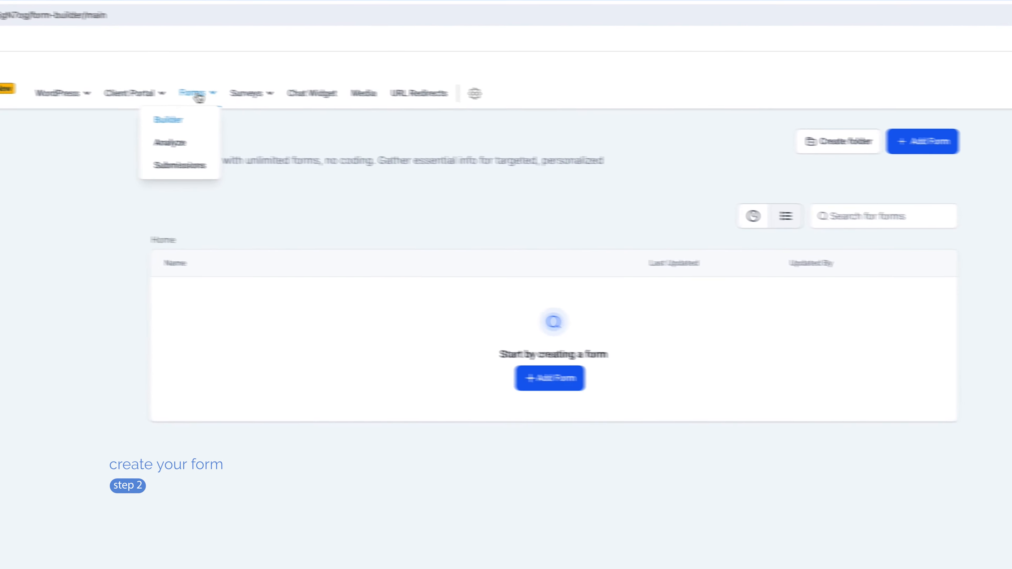
pyautogui.click(521, 384)
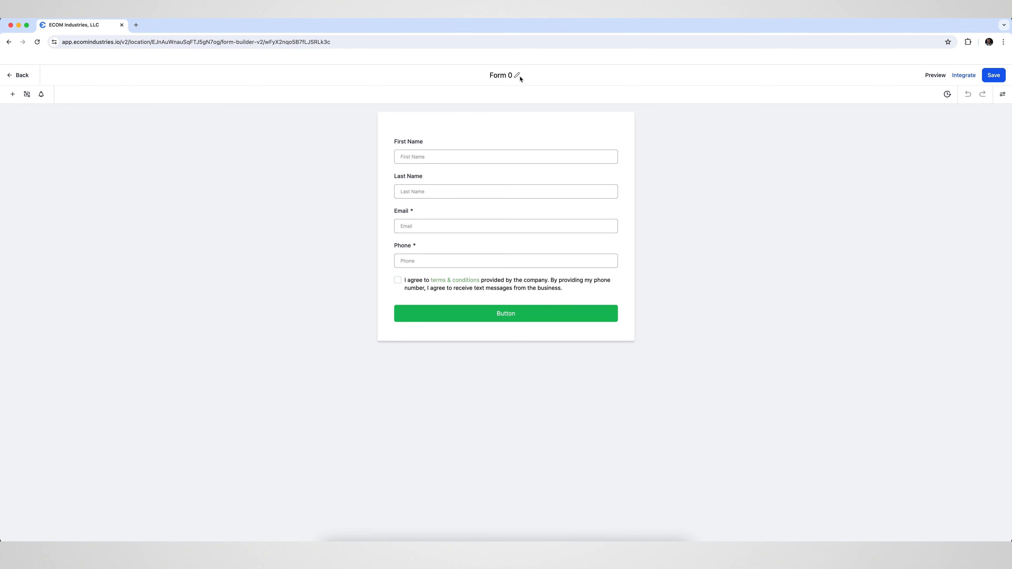
pyautogui.click(508, 75)
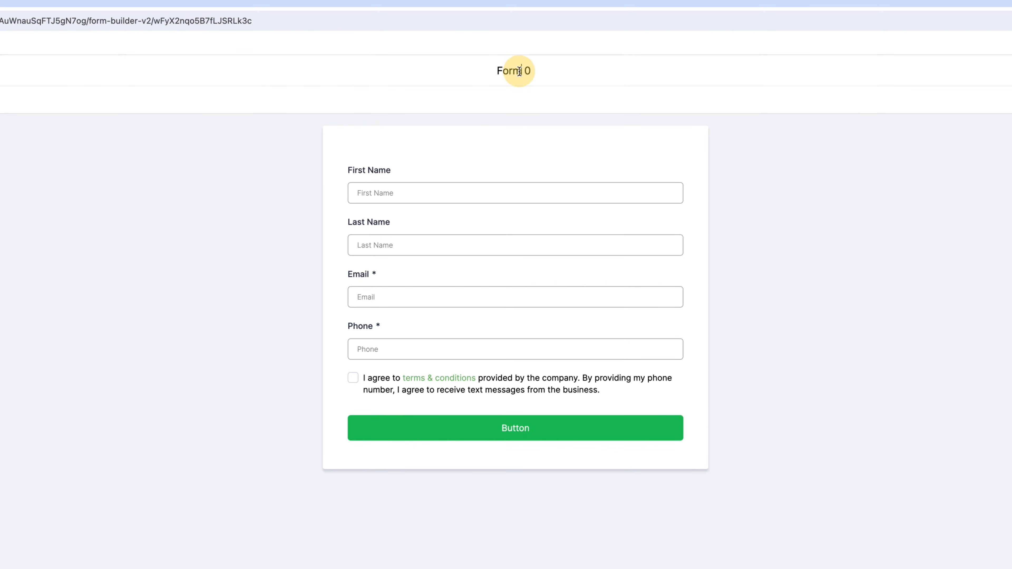
pyautogui.tripleClick(483, 76)
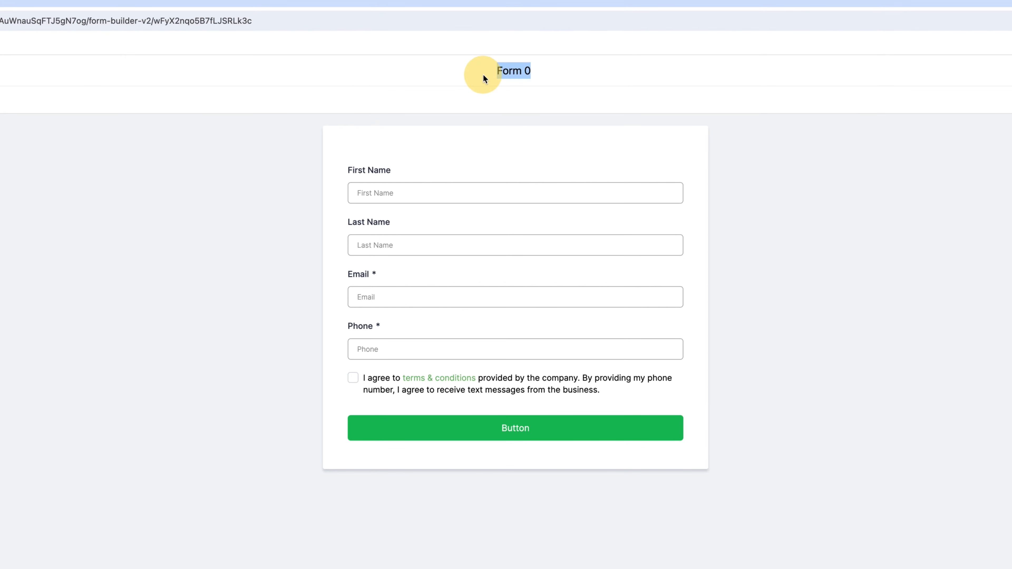
pyautogui.press('BackSpace')
pyautogui.write('Form 101')
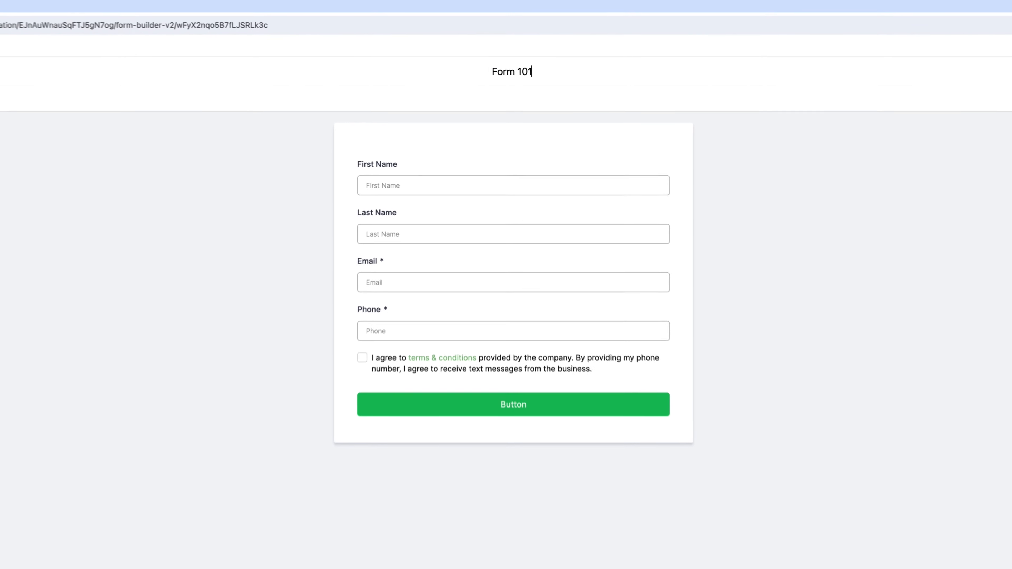
pyautogui.click(311, 201)
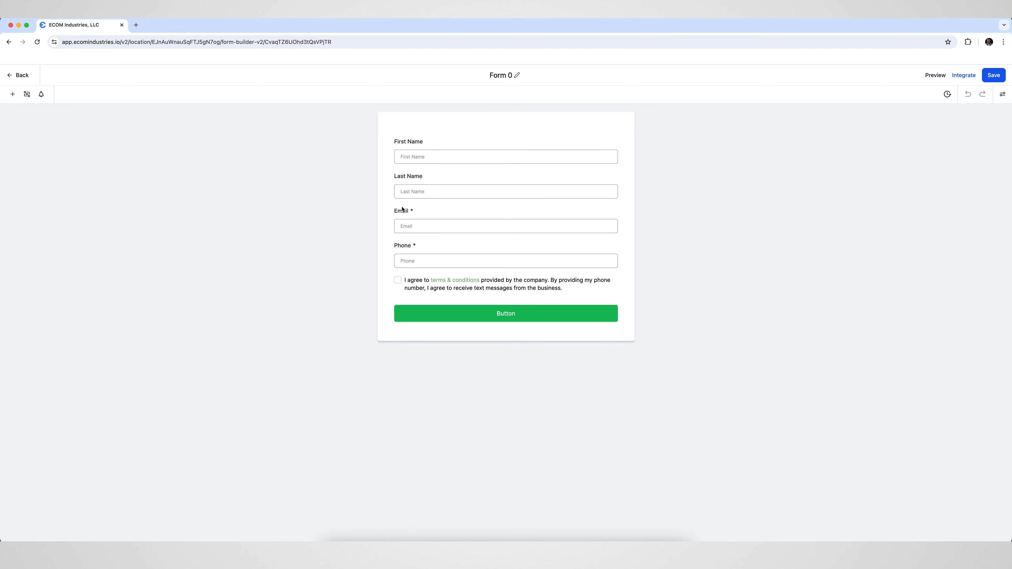
# Delete all default elements from the form: First Name, Last Name, Email, Phone, the terms and conditions checkbox and the button.
pyautogui.click(459, 156)
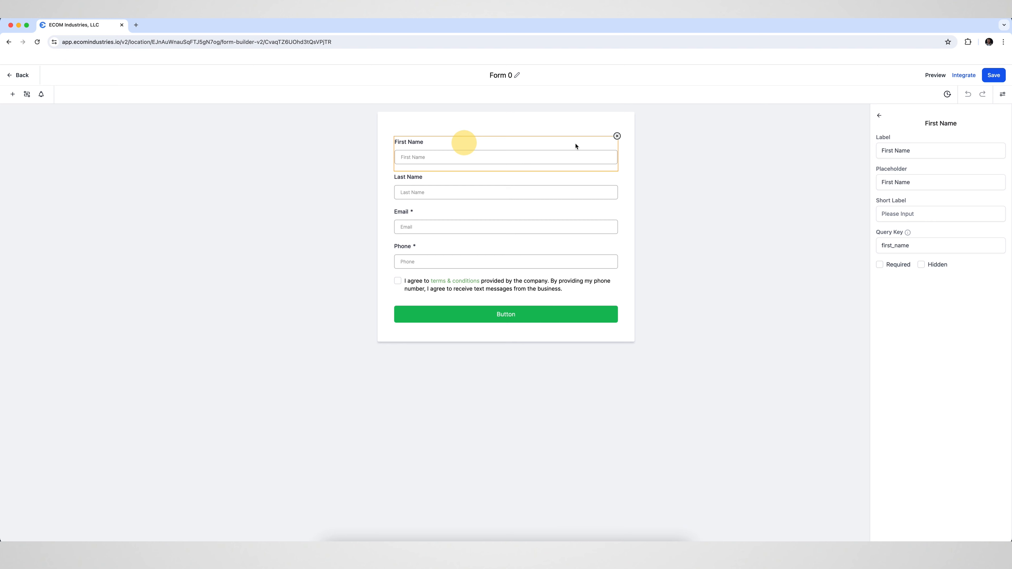
pyautogui.click(616, 136)
pyautogui.click(617, 136)
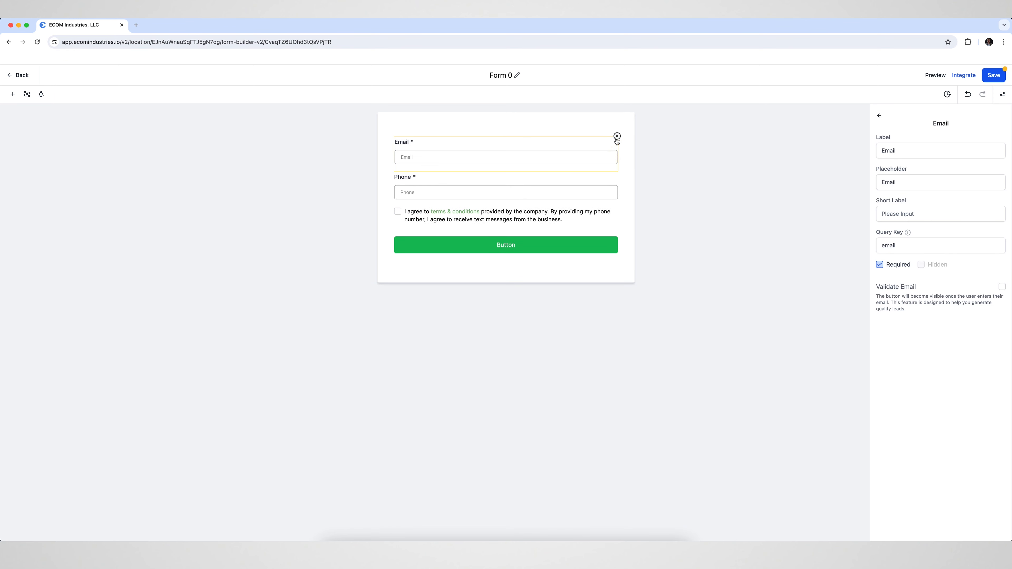
pyautogui.click(616, 136)
pyautogui.click(605, 156)
pyautogui.click(617, 136)
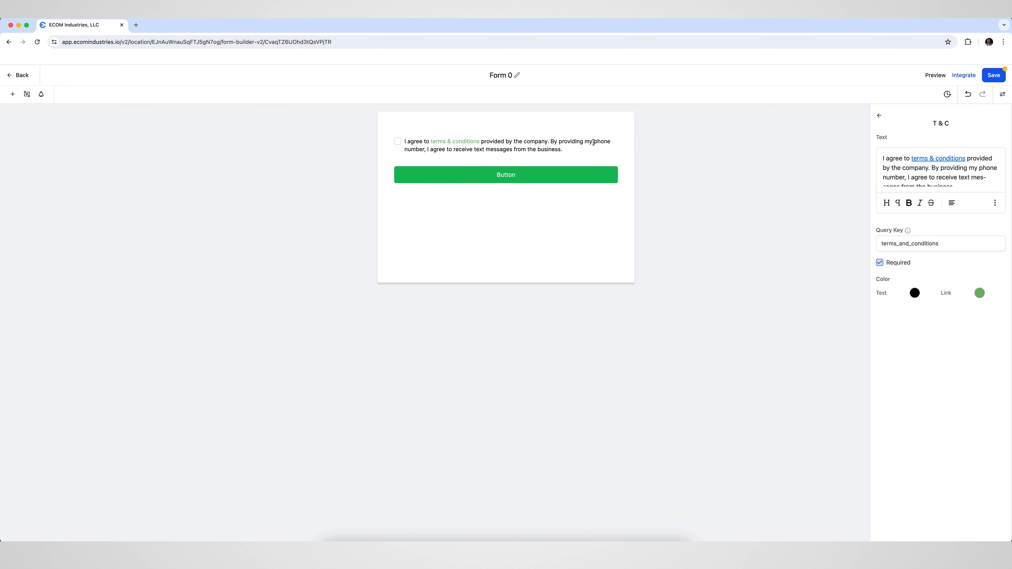
pyautogui.click(617, 135)
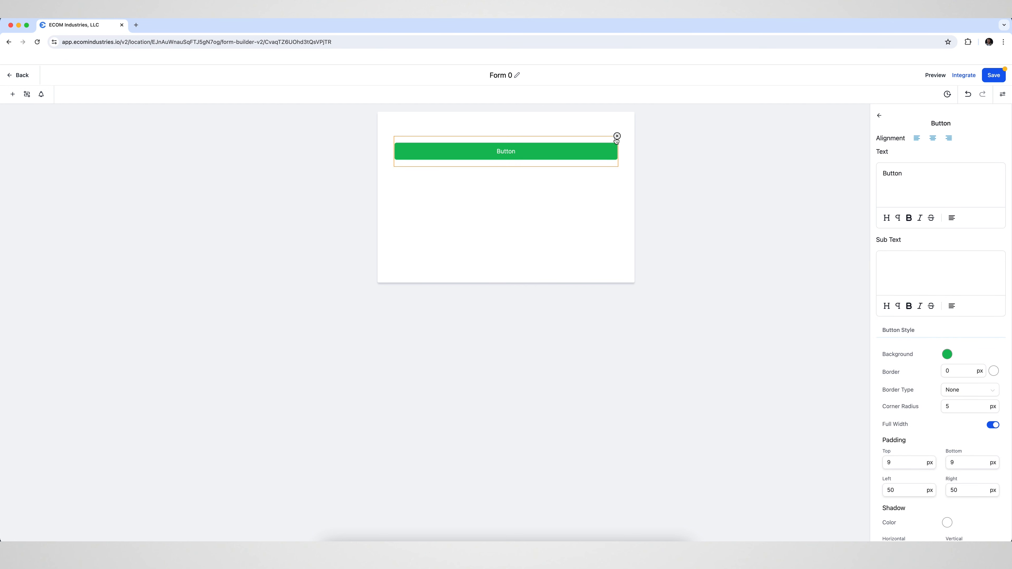
pyautogui.click(617, 136)
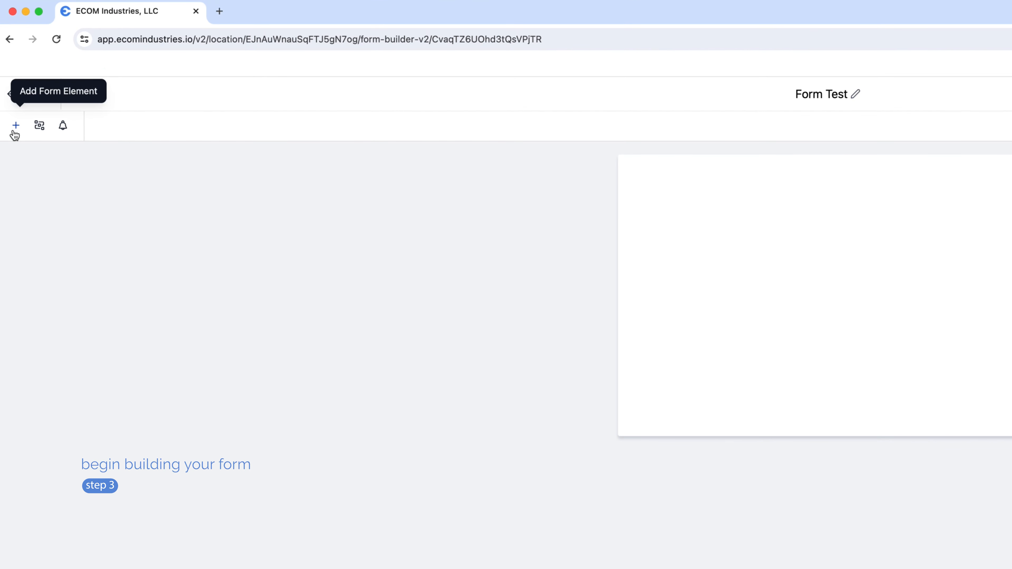
# Add a First Name field and a Last Name field to the empty form.
pyautogui.click(17, 127)
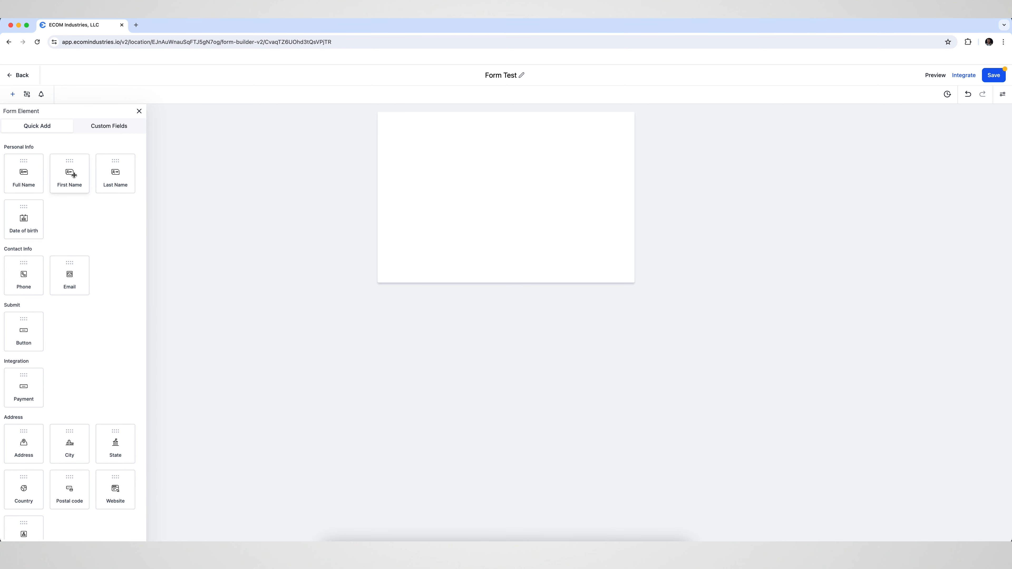
pyautogui.moveTo(74, 174); pyautogui.dragTo(433, 156)
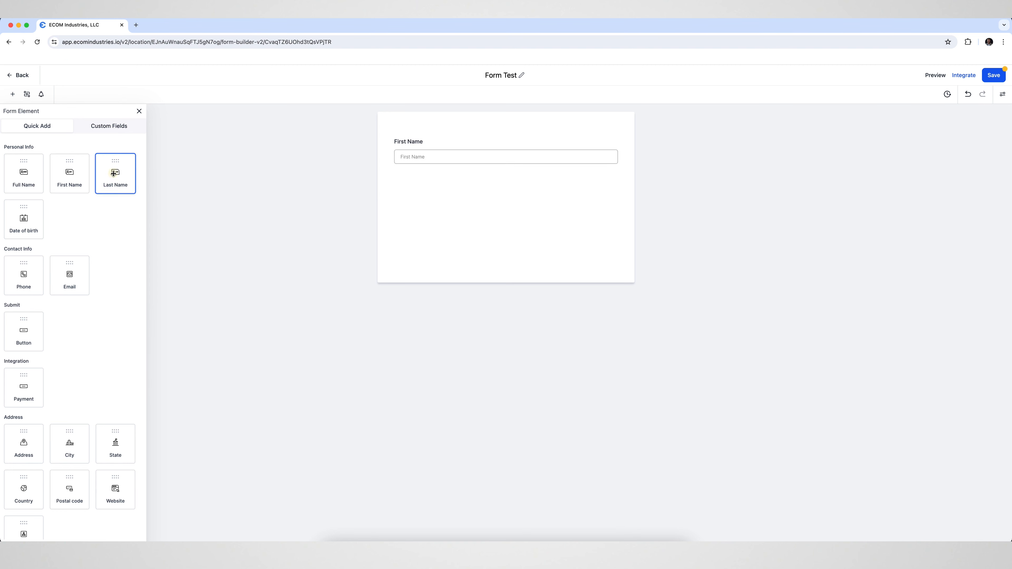
pyautogui.moveTo(116, 173); pyautogui.dragTo(415, 161)
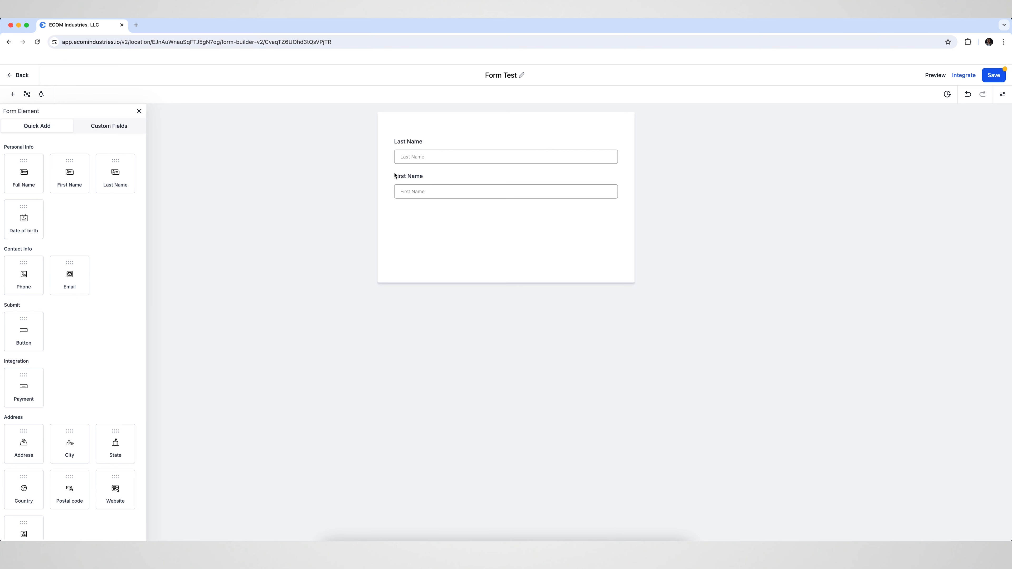
# Move the First Name field above the Last Name field.
pyautogui.click(430, 180)
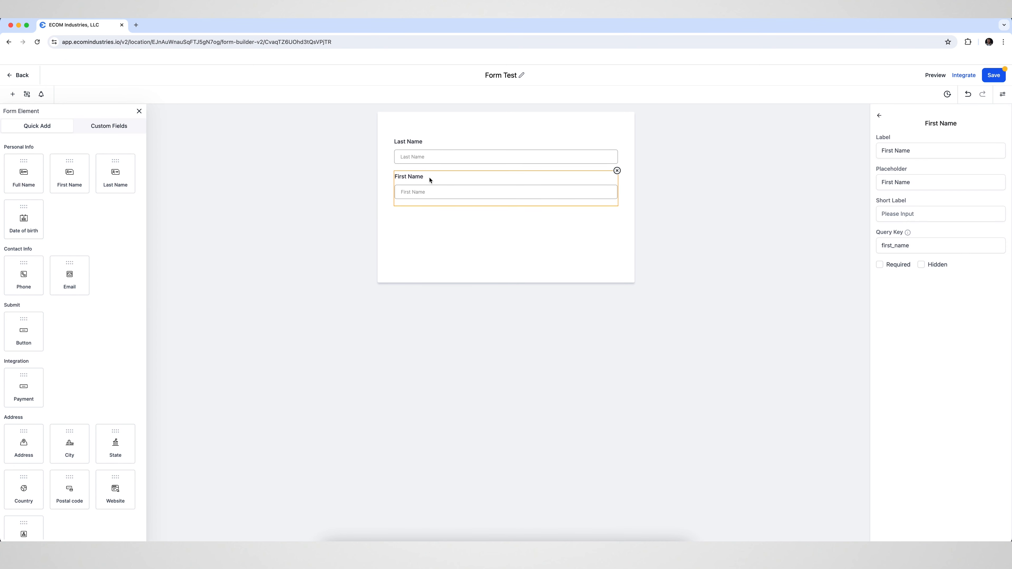
pyautogui.moveTo(429, 179); pyautogui.dragTo(430, 144)
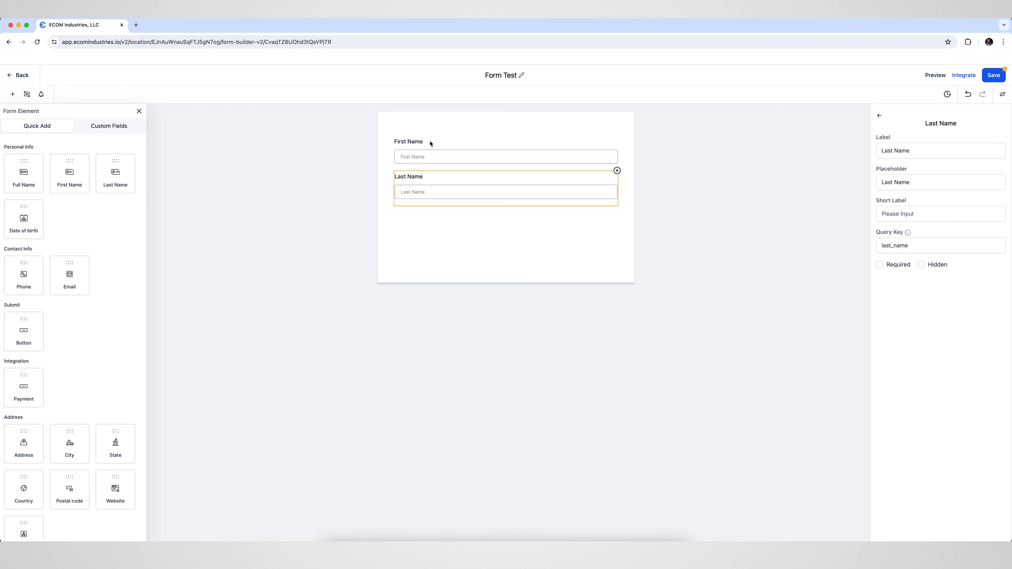
pyautogui.click(413, 216)
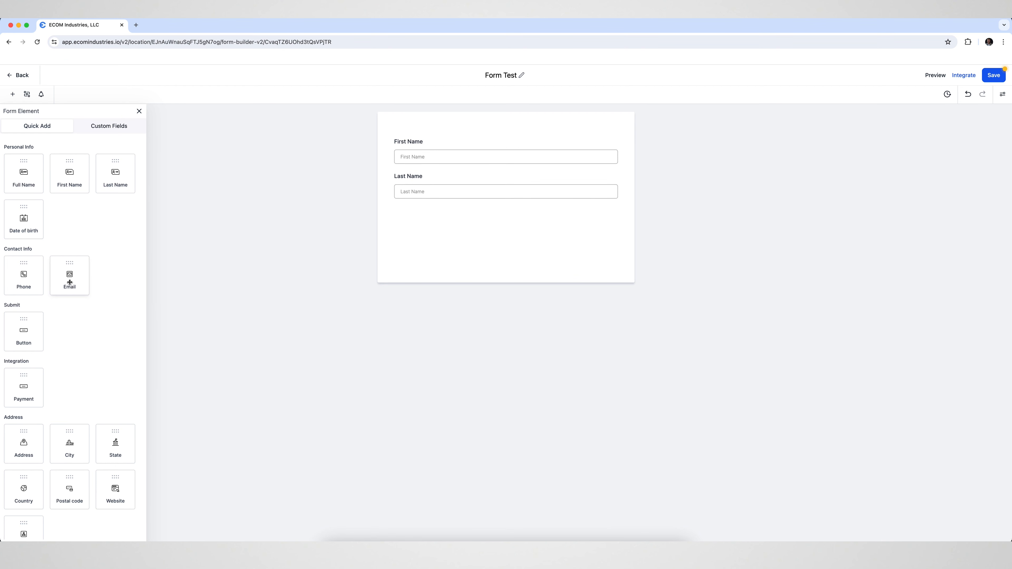
# Add an Email field below Last Name, a submit Button beneath it, and a T & C element between the two.
pyautogui.moveTo(68, 276); pyautogui.dragTo(430, 237)
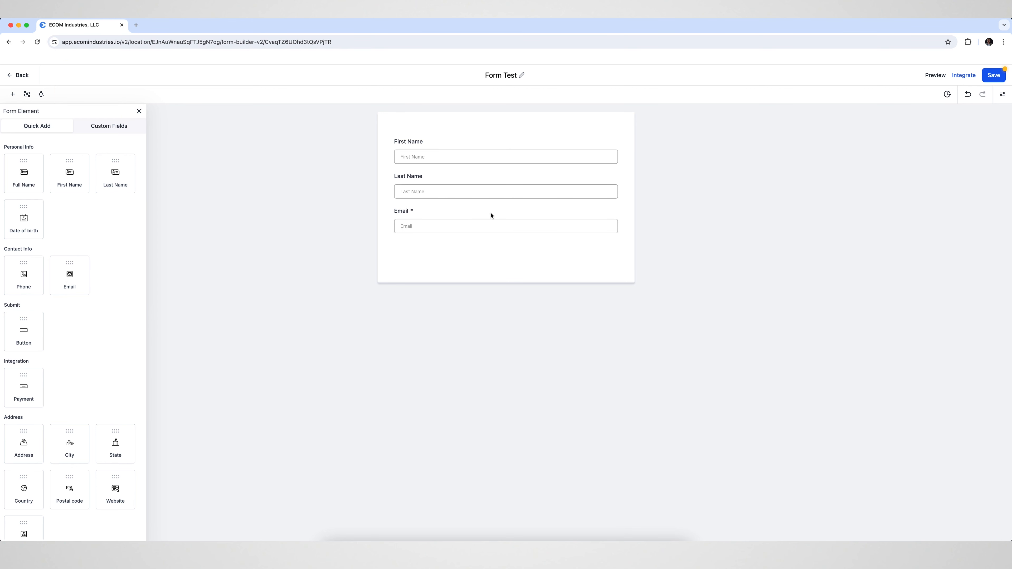
pyautogui.moveTo(10, 336); pyautogui.dragTo(434, 258)
pyautogui.moveTo(484, 226); pyautogui.dragTo(482, 252)
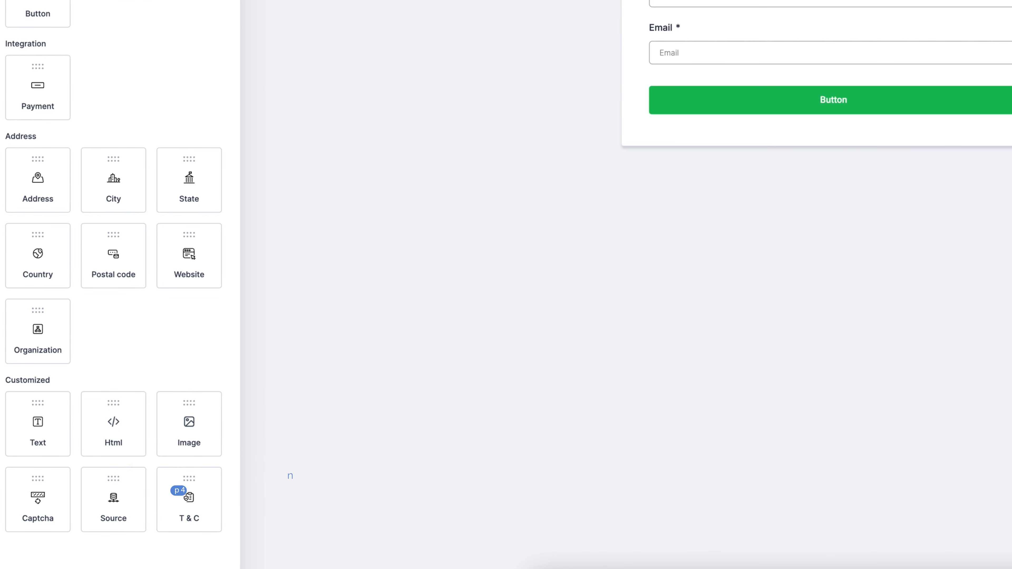
pyautogui.moveTo(203, 479); pyautogui.dragTo(664, 87)
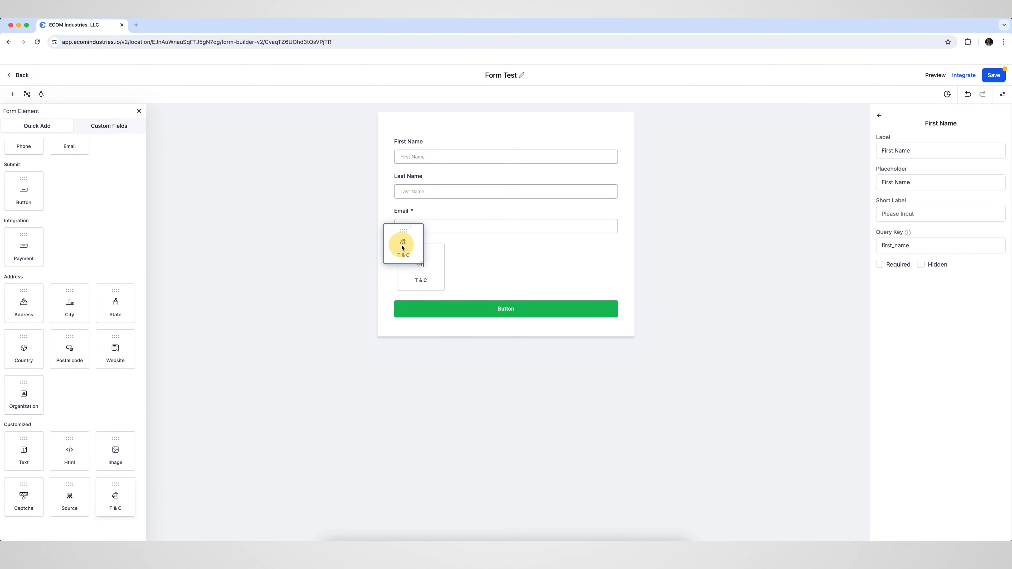
pyautogui.moveTo(402, 247); pyautogui.dragTo(404, 248)
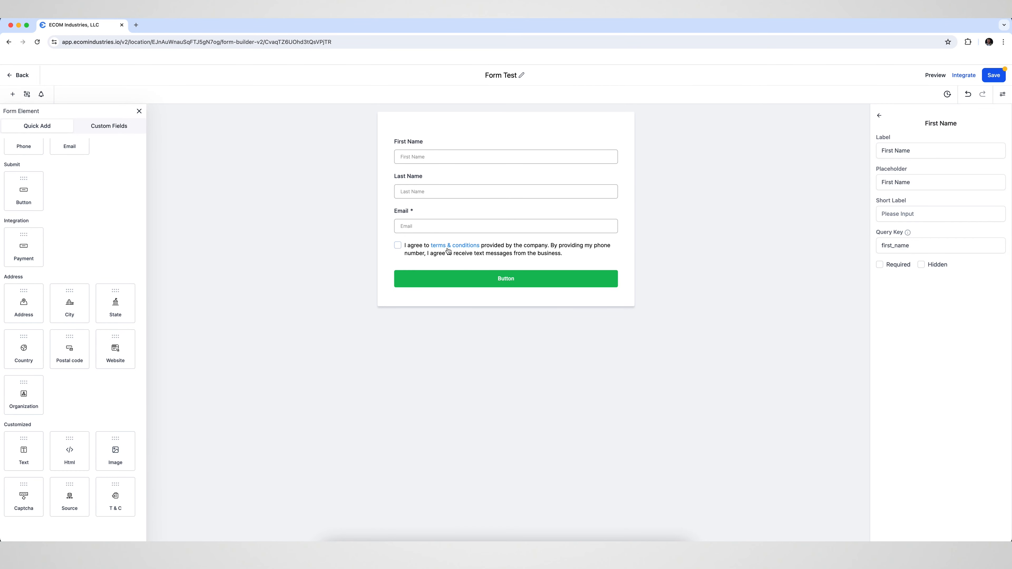
# Review the T & C element's consent text, required option and color settings.
pyautogui.click(543, 254)
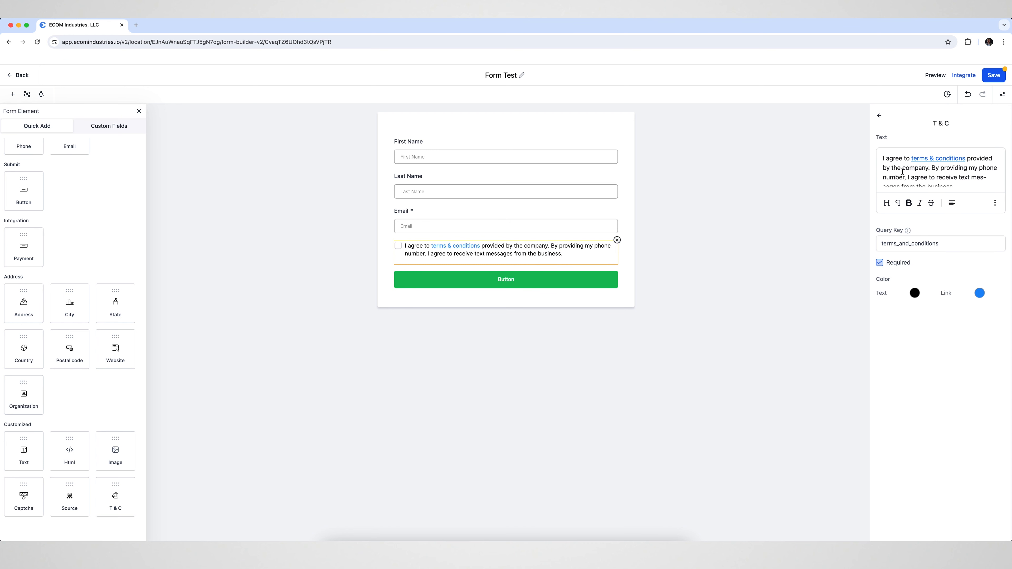
pyautogui.scroll(-2, 929, 175)
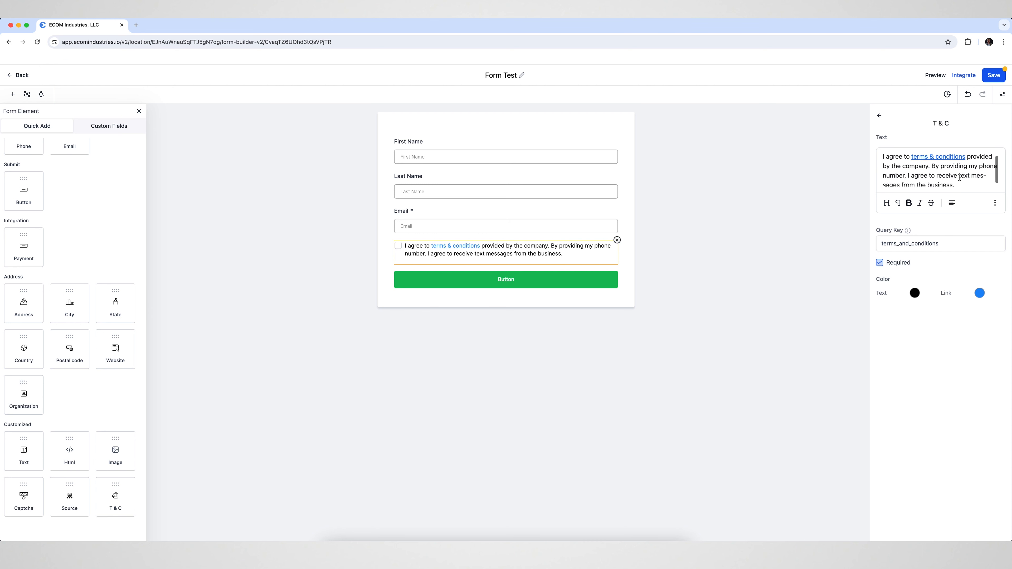
pyautogui.scroll(2, 944, 181)
pyautogui.moveTo(922, 168); pyautogui.dragTo(909, 168)
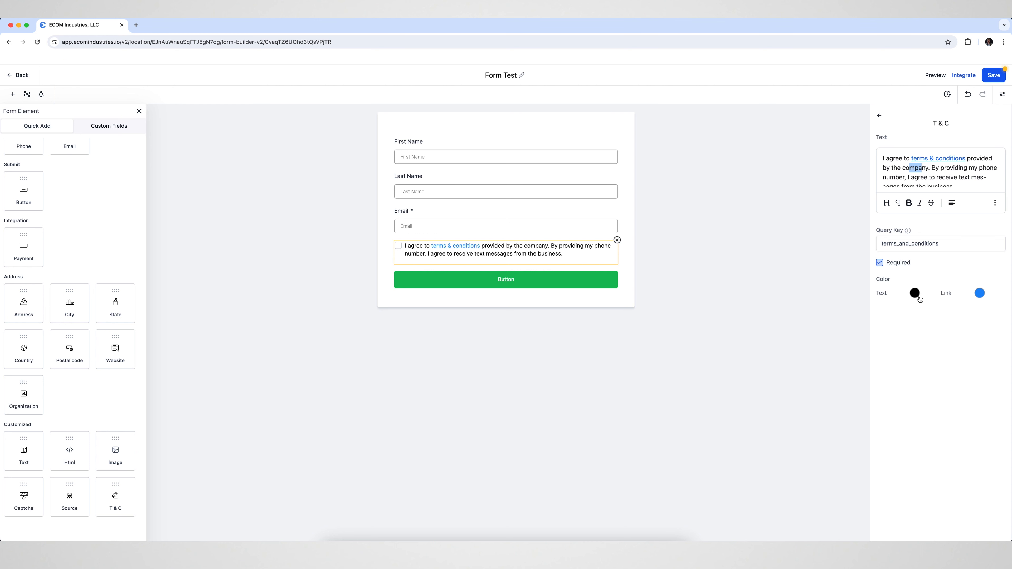
# Try marking the First Name field as required and clear the option again.
pyautogui.click(423, 144)
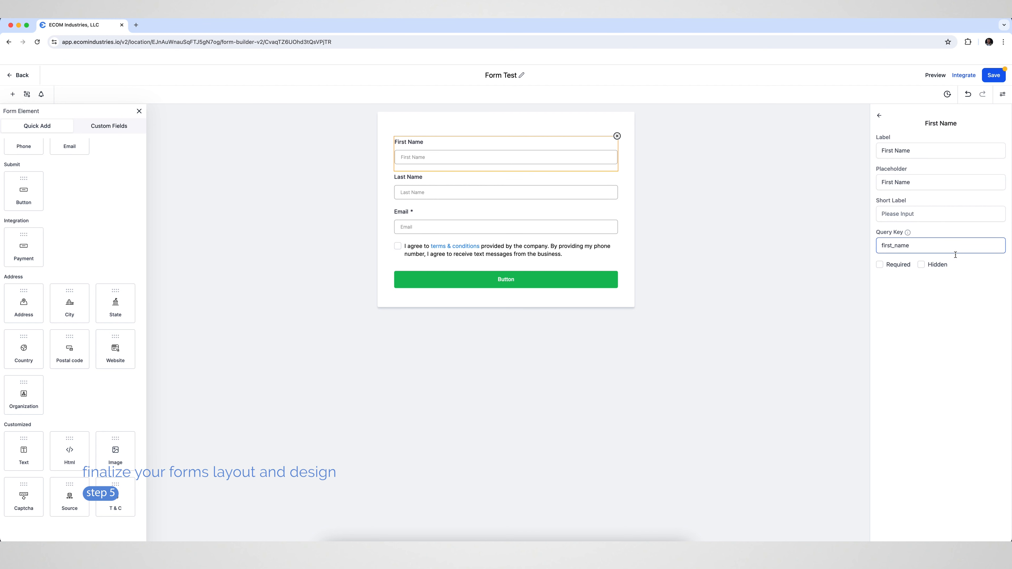
pyautogui.click(880, 266)
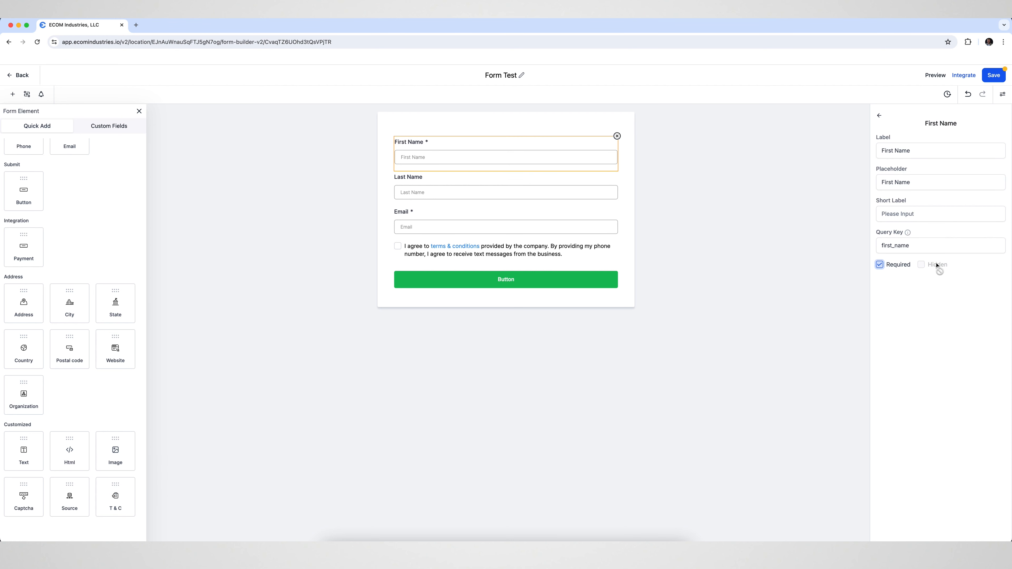
pyautogui.click(880, 266)
pyautogui.click(670, 252)
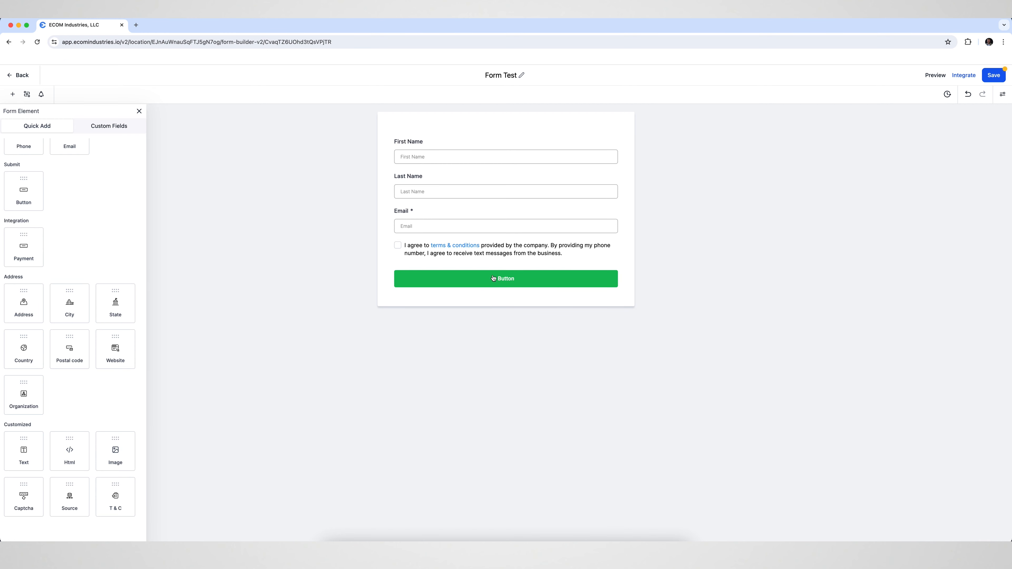
# Give the submit button the sub text "Sub Text", keep its style settings, and save the form.
pyautogui.click(474, 284)
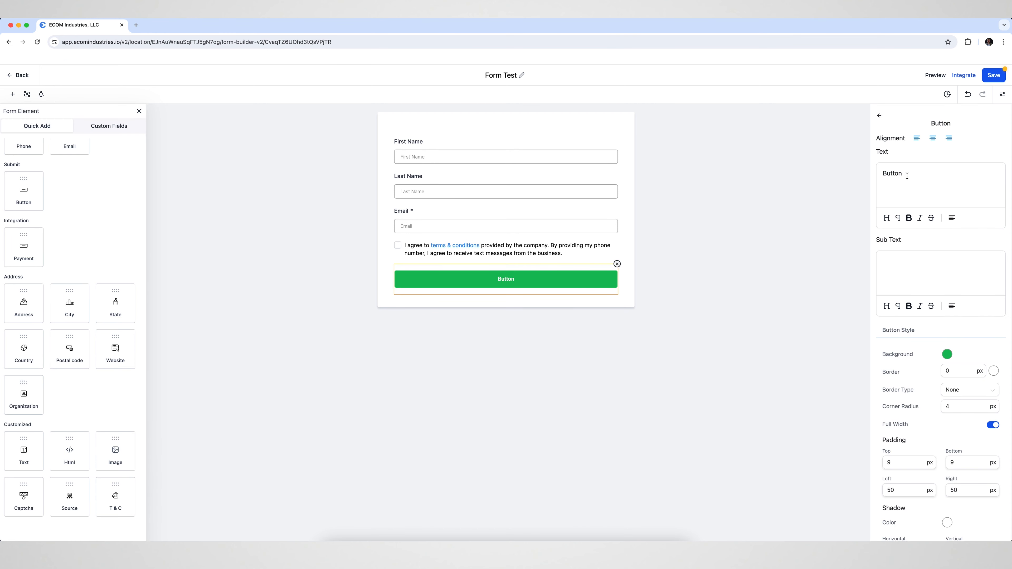
pyautogui.click(899, 263)
pyautogui.write('Sub Text')
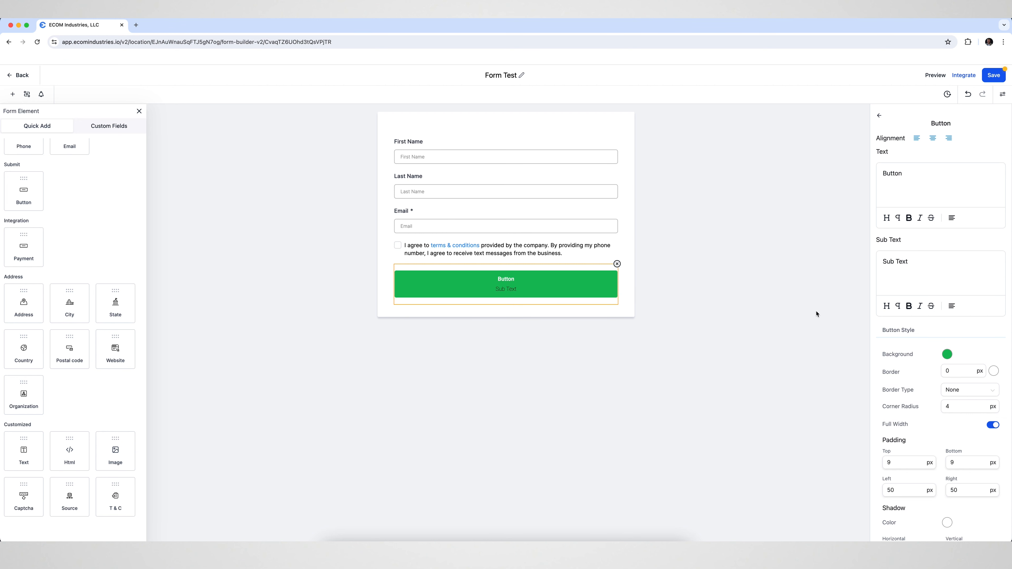
pyautogui.scroll(-5, 905, 327)
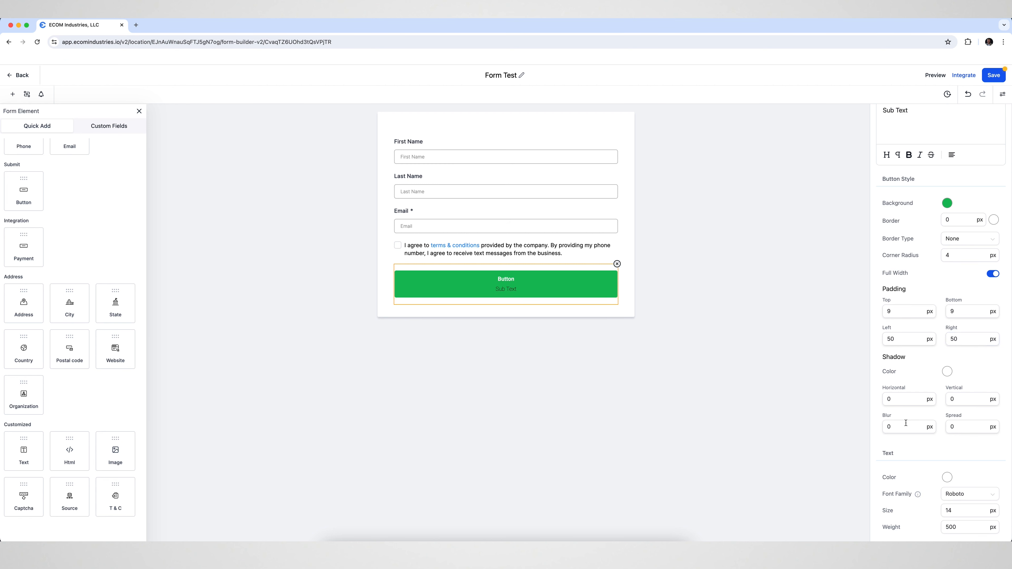
pyautogui.scroll(-3, 872, 351)
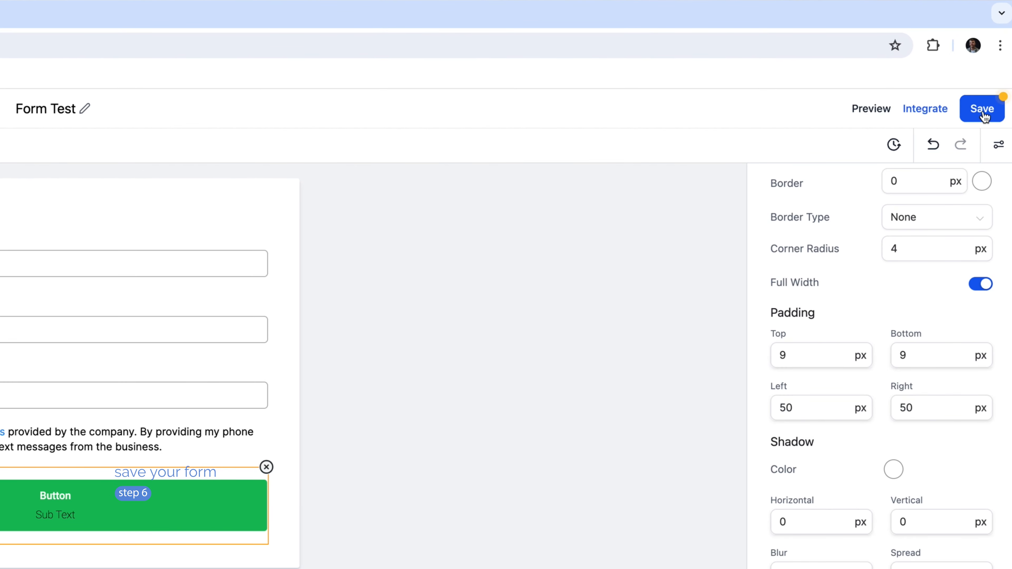
pyautogui.click(982, 112)
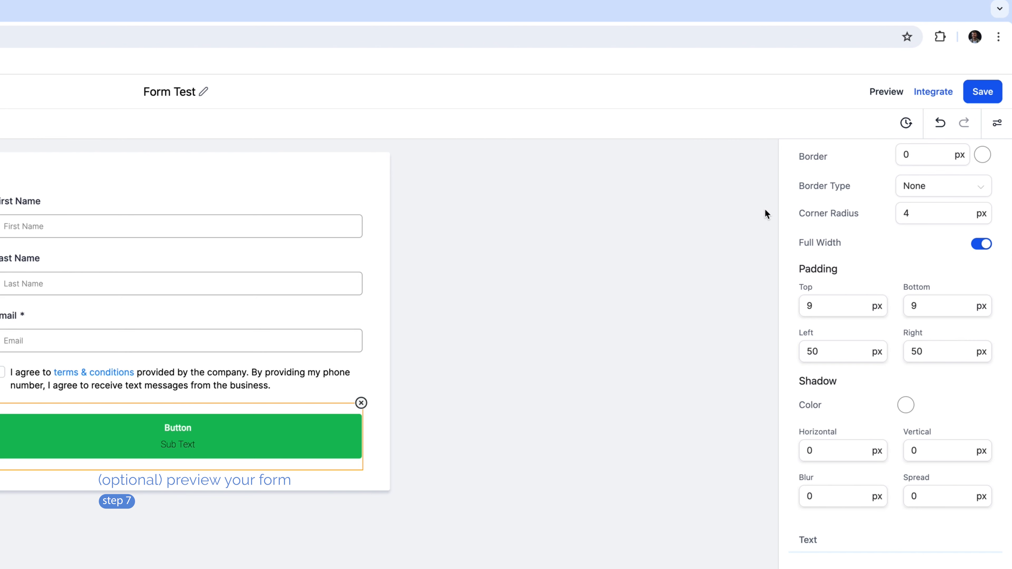
# Preview the saved form in the browser, close the preview and return to the forms list.
pyautogui.click(886, 92)
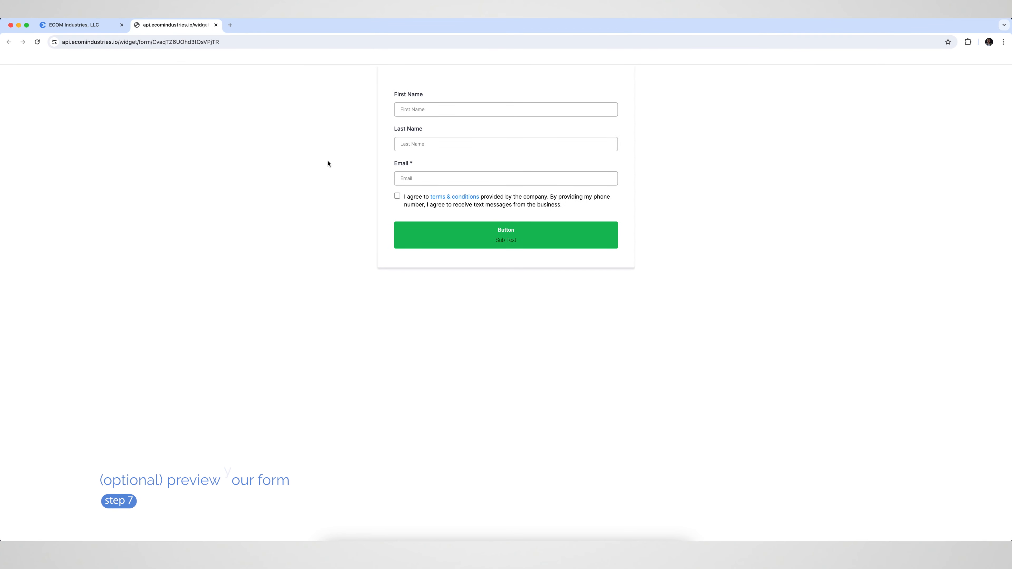
pyautogui.click(427, 109)
pyautogui.click(439, 141)
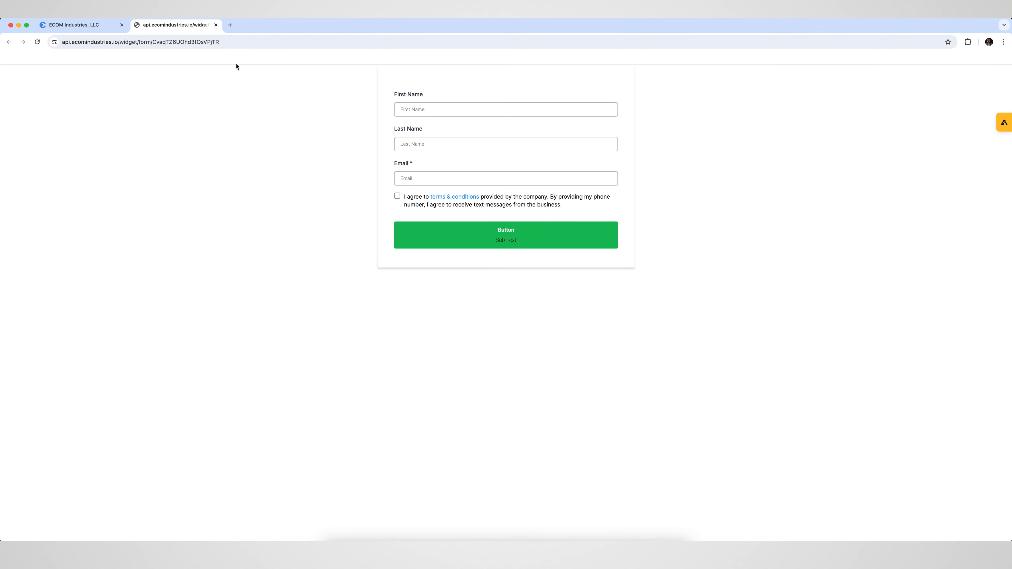
pyautogui.click(216, 25)
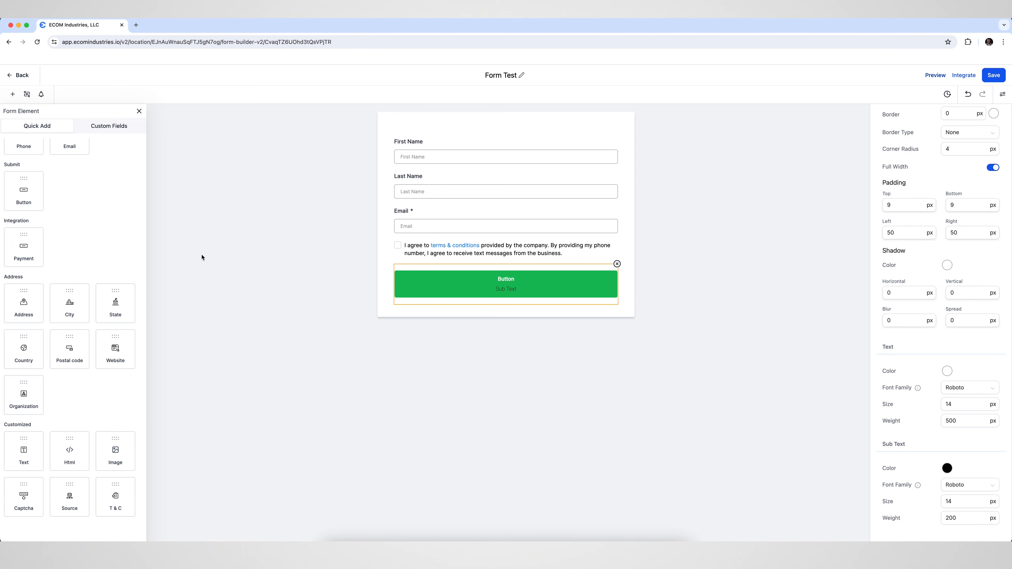
pyautogui.click(20, 75)
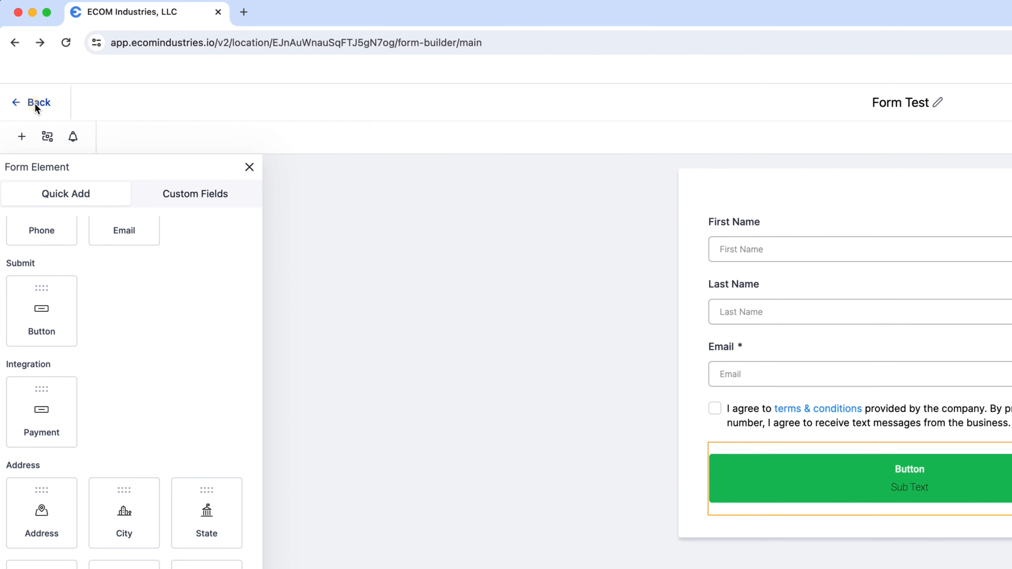